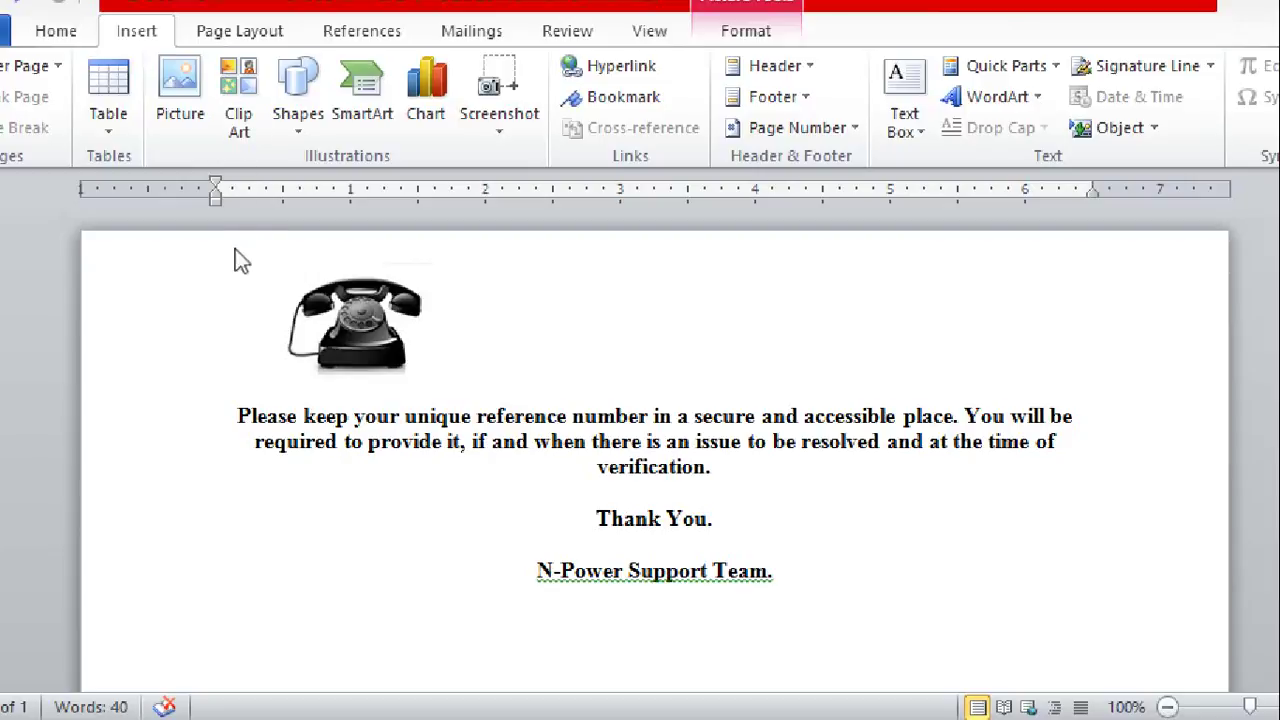
Deselect the telephone, open the Clip Art pane, and review the 'Results should be' media types
{"action": "left_click", "coordinate": [233, 290]}
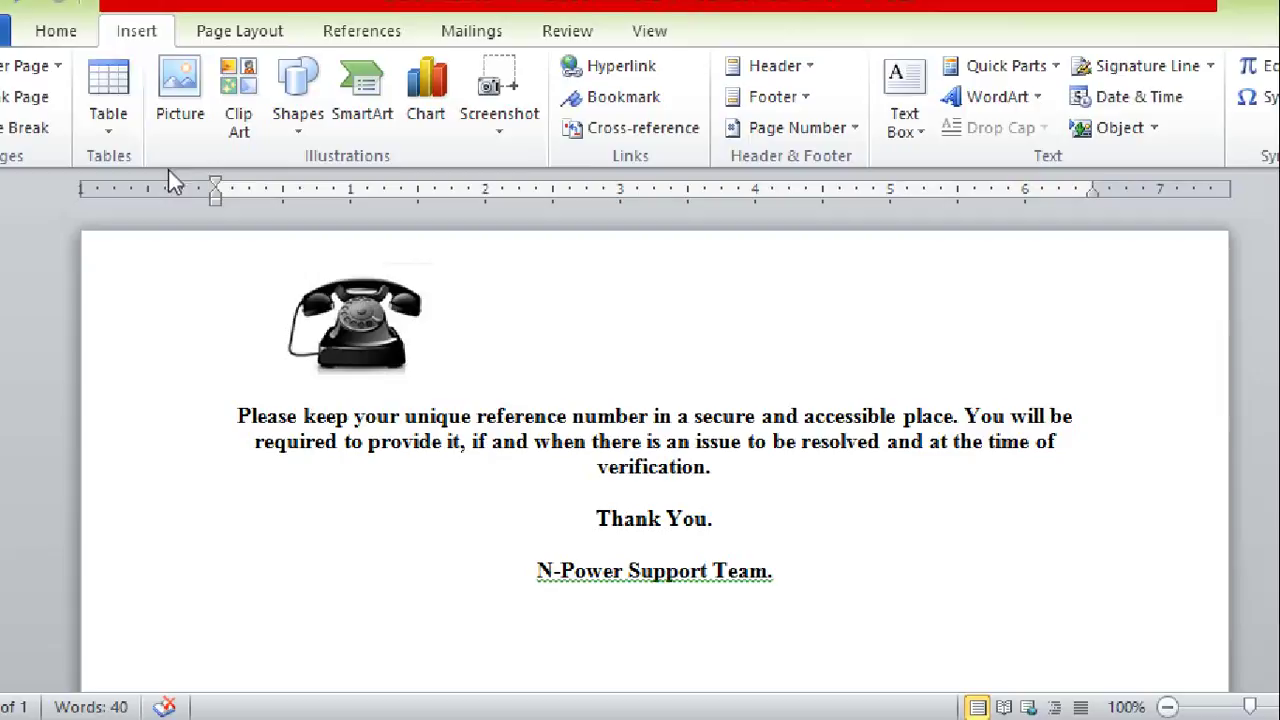
{"action": "left_click", "coordinate": [244, 97]}
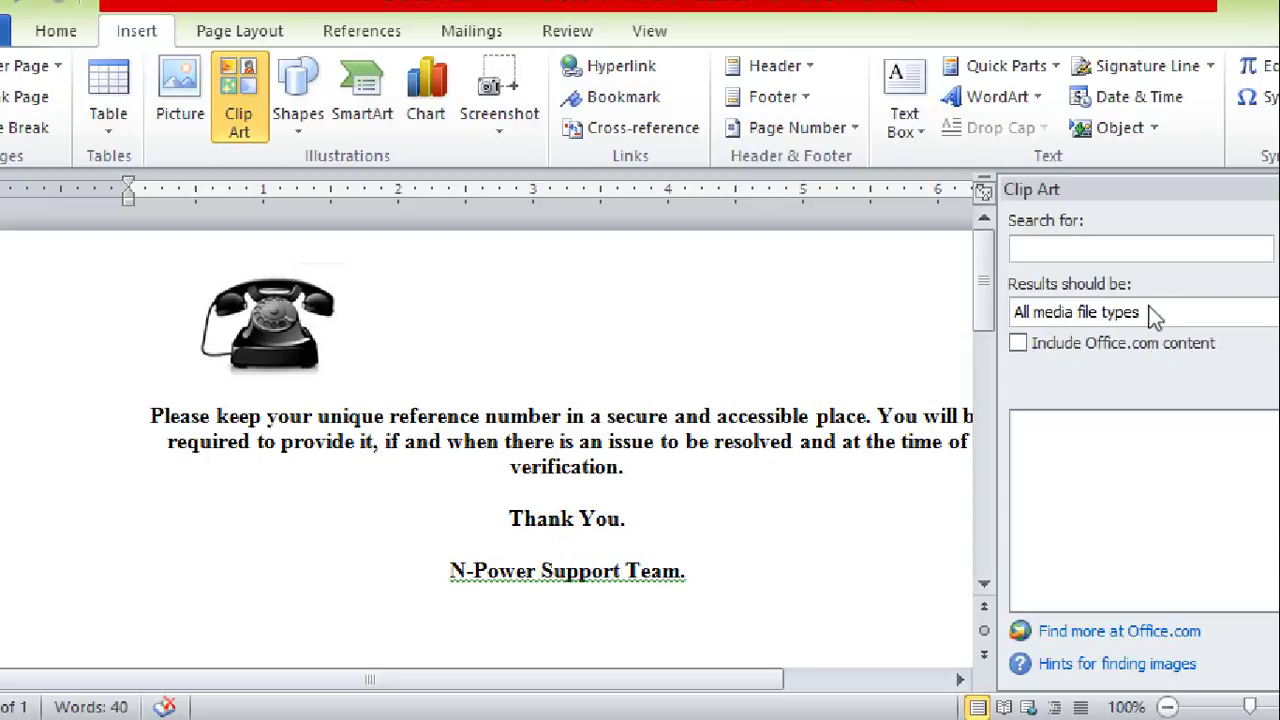
{"action": "left_click", "coordinate": [1272, 312]}
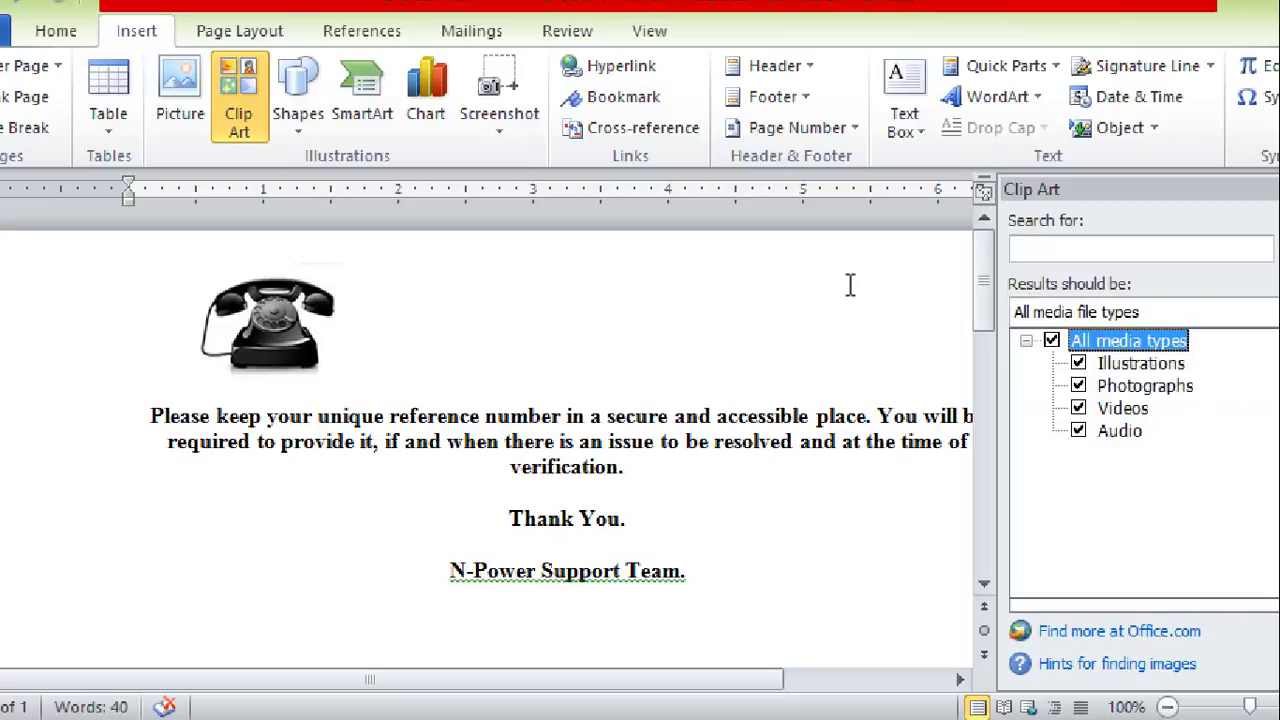
Search the clip art for 'computer' across all media types
{"action": "left_click", "coordinate": [850, 285]}
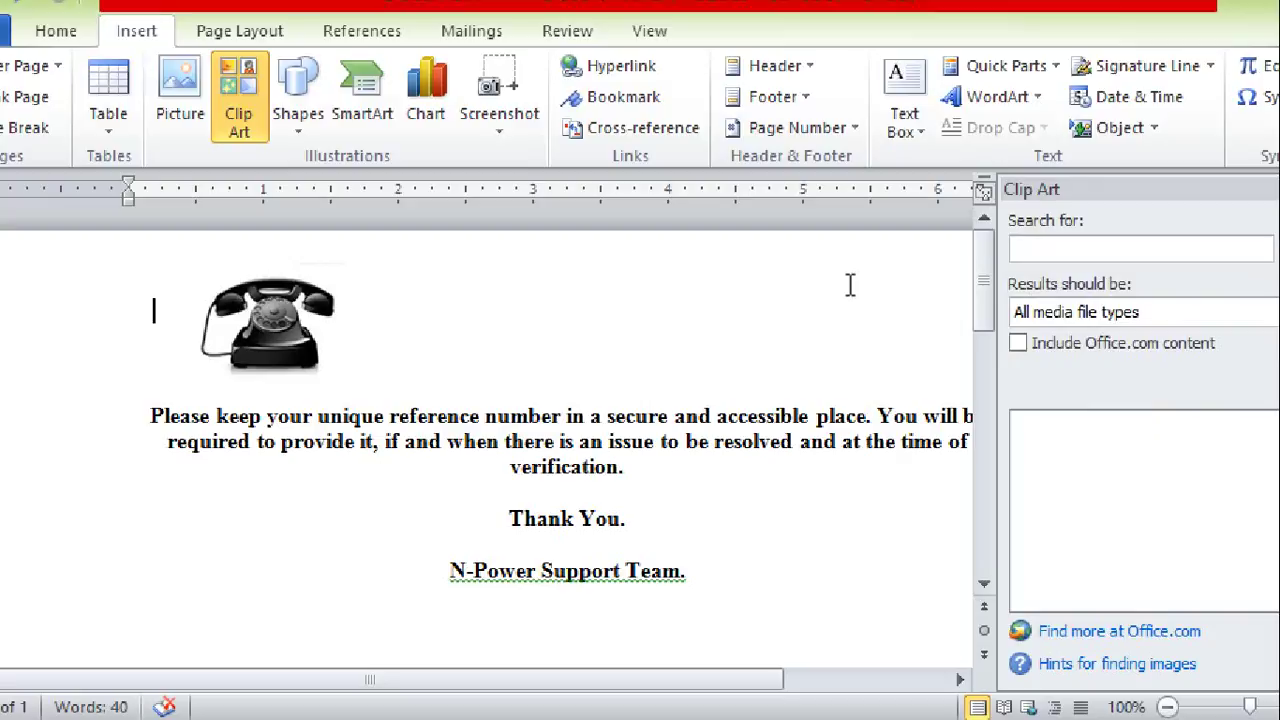
{"action": "left_click", "coordinate": [1073, 241]}
{"action": "type", "text": "c"}
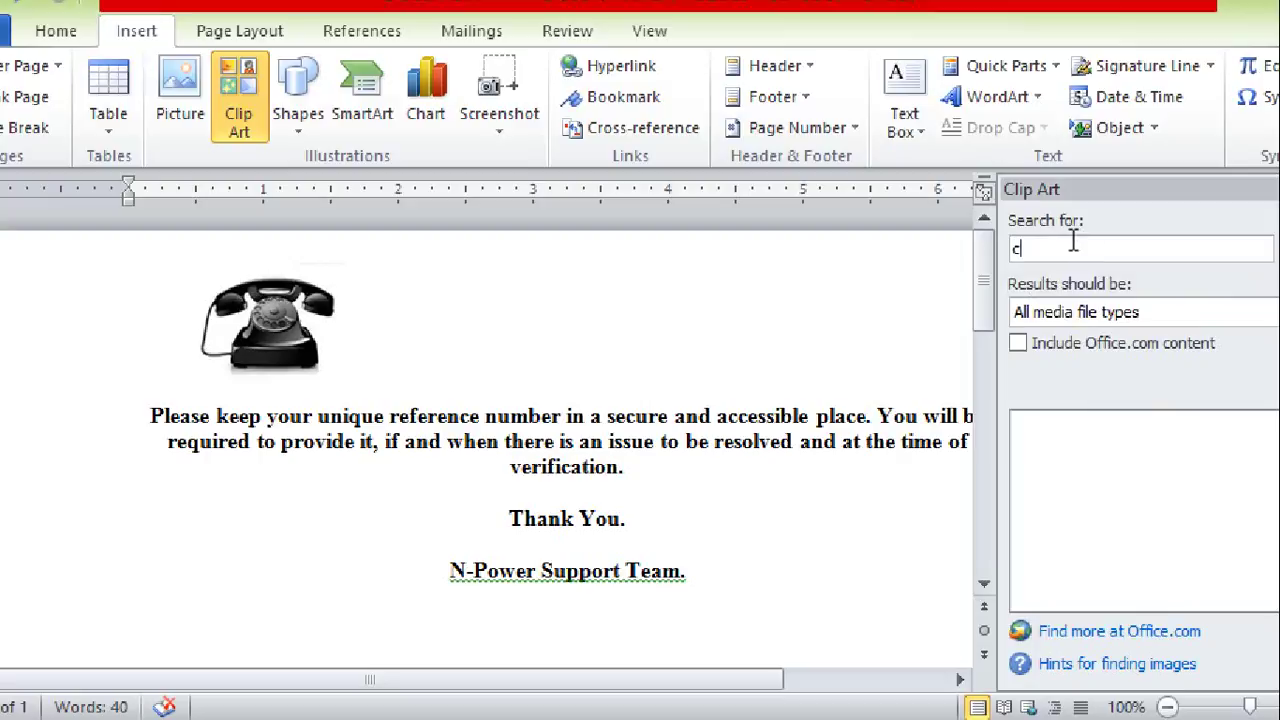
{"action": "type", "text": "ompu"}
{"action": "type", "text": "ter"}
{"action": "key", "text": "Return"}
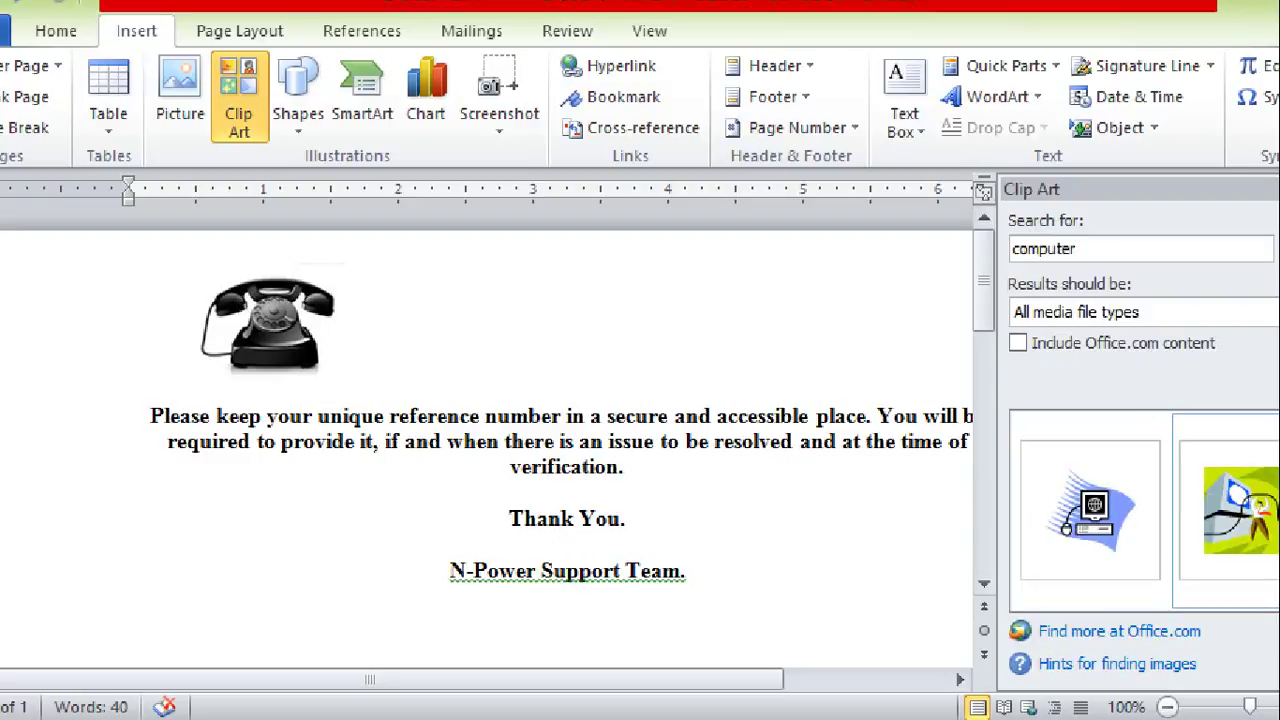
Insert the computer clip art, delete the telephone picture, and select the computer image
{"action": "left_click", "coordinate": [1036, 464]}
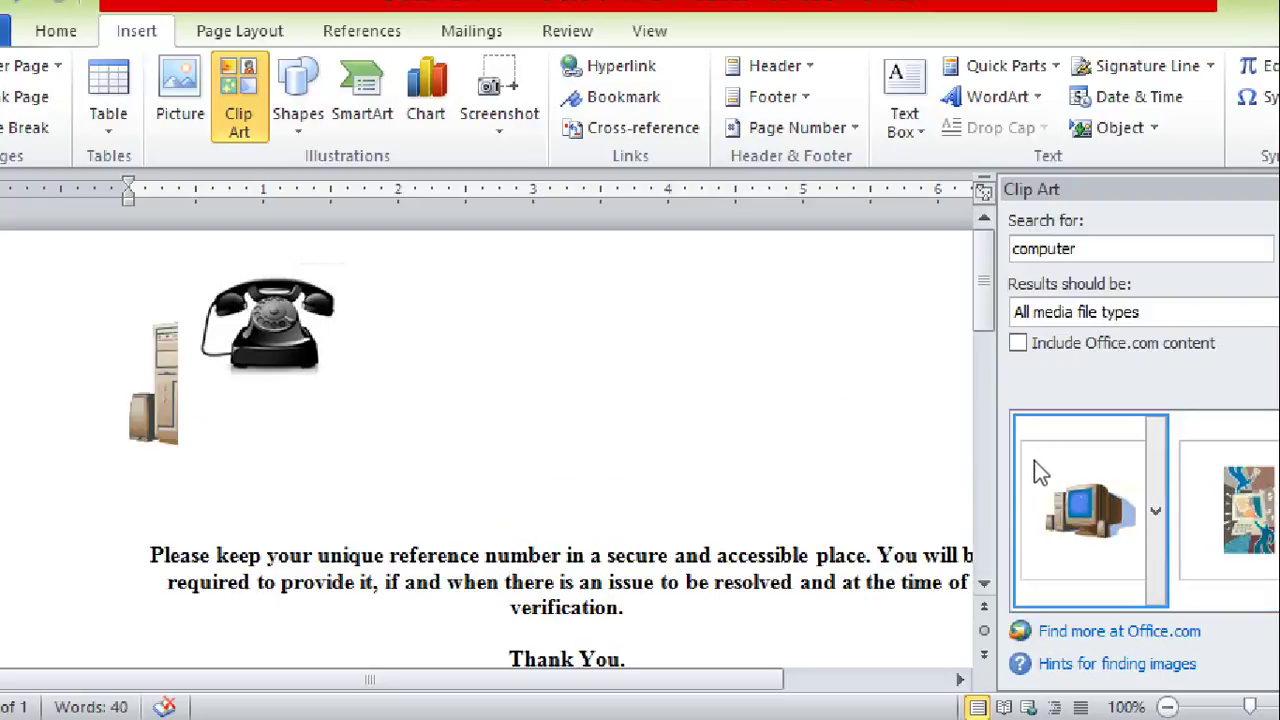
{"action": "left_click", "coordinate": [298, 338]}
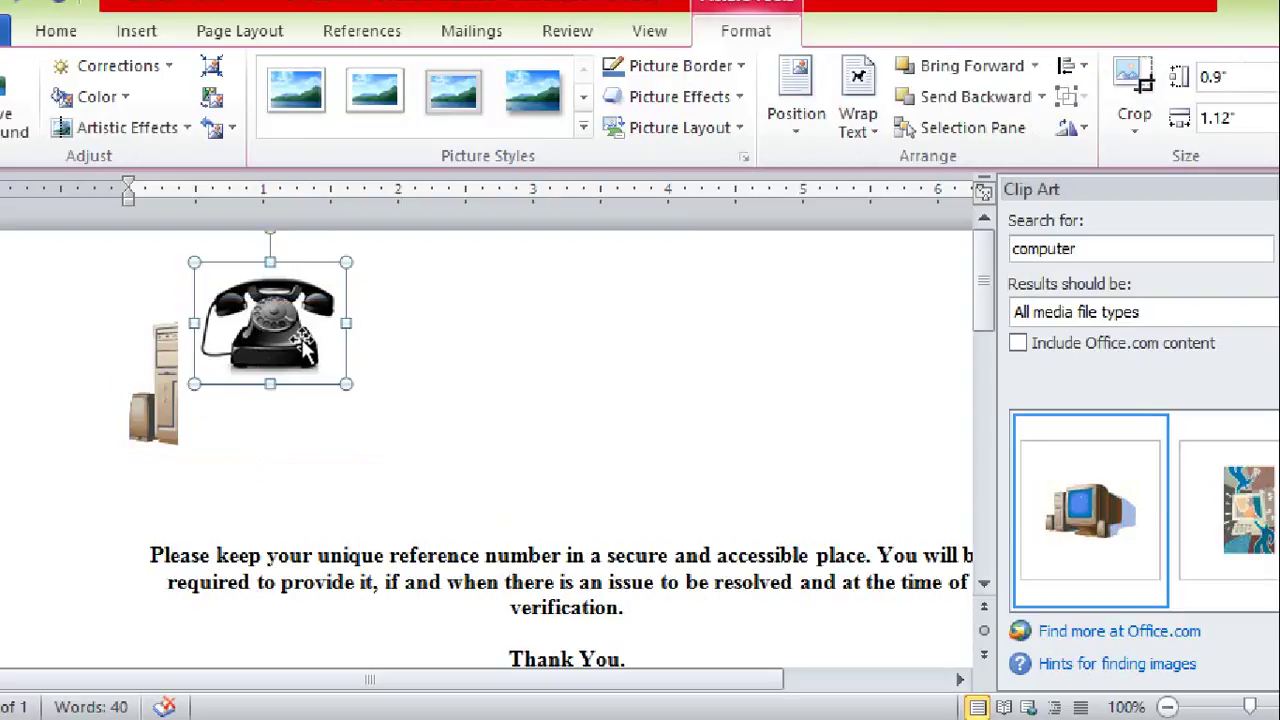
{"action": "key", "text": "Delete"}
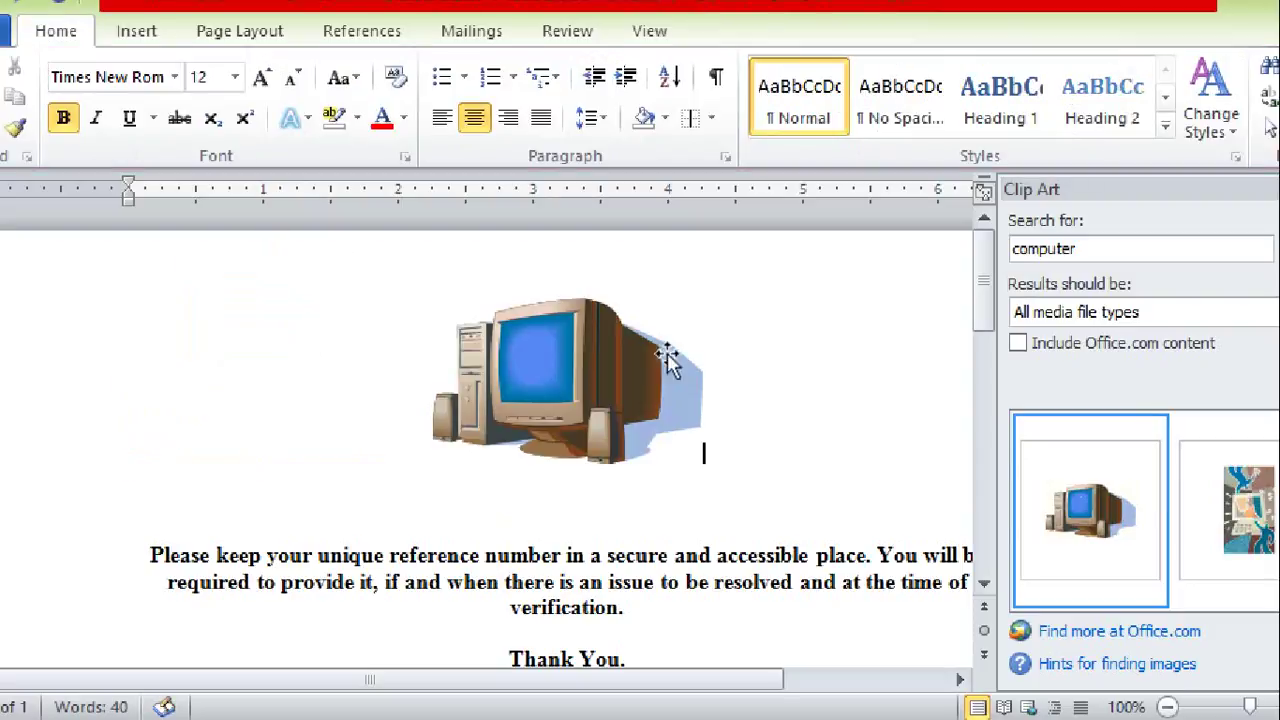
{"action": "left_click", "coordinate": [609, 371]}
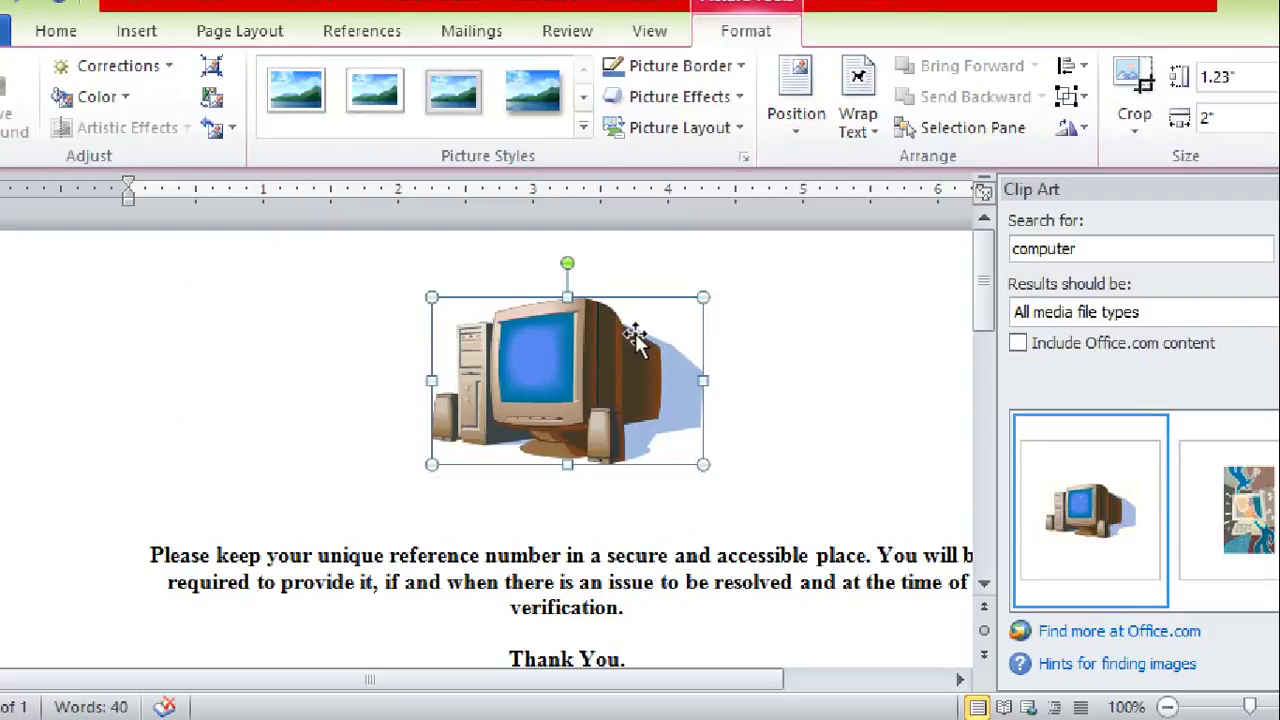
{"action": "left_click", "coordinate": [300, 350]}
{"action": "left_click", "coordinate": [534, 380]}
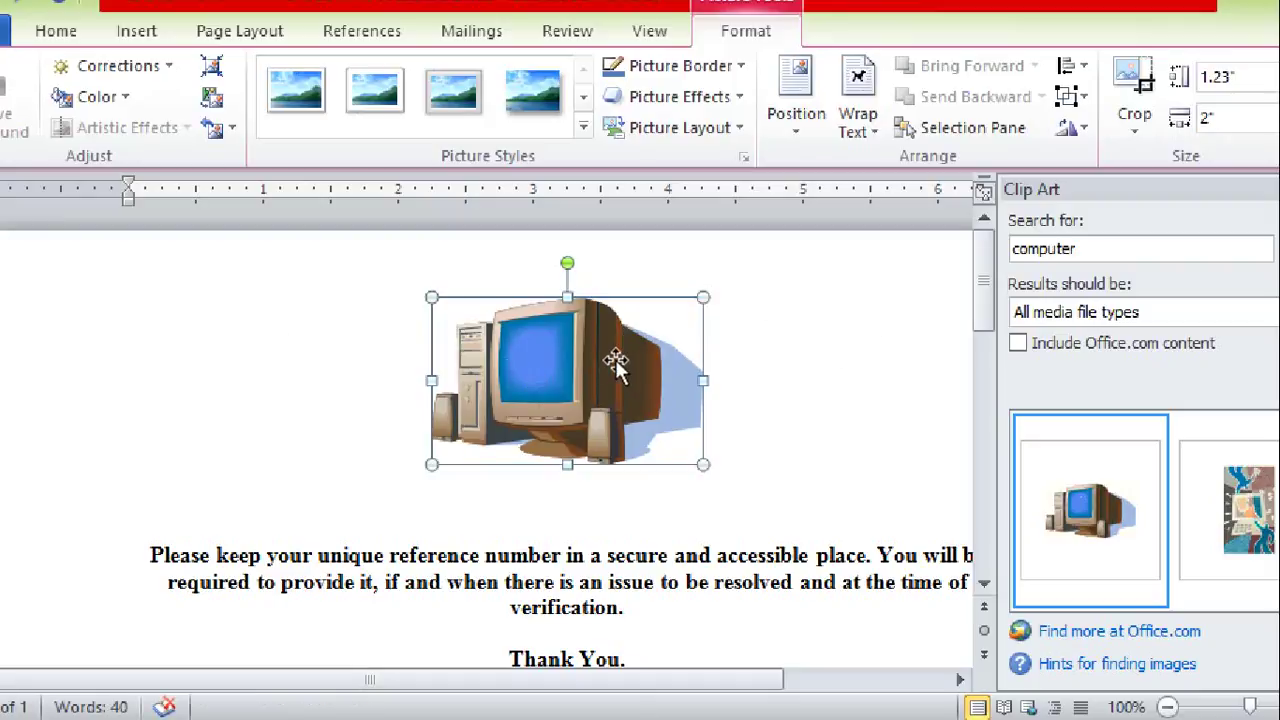
{"action": "left_click", "coordinate": [349, 400]}
{"action": "left_click", "coordinate": [673, 388]}
Set the computer picture's wrapping to Through, shrink it, and move it top-left above the text
{"action": "left_click", "coordinate": [885, 134]}
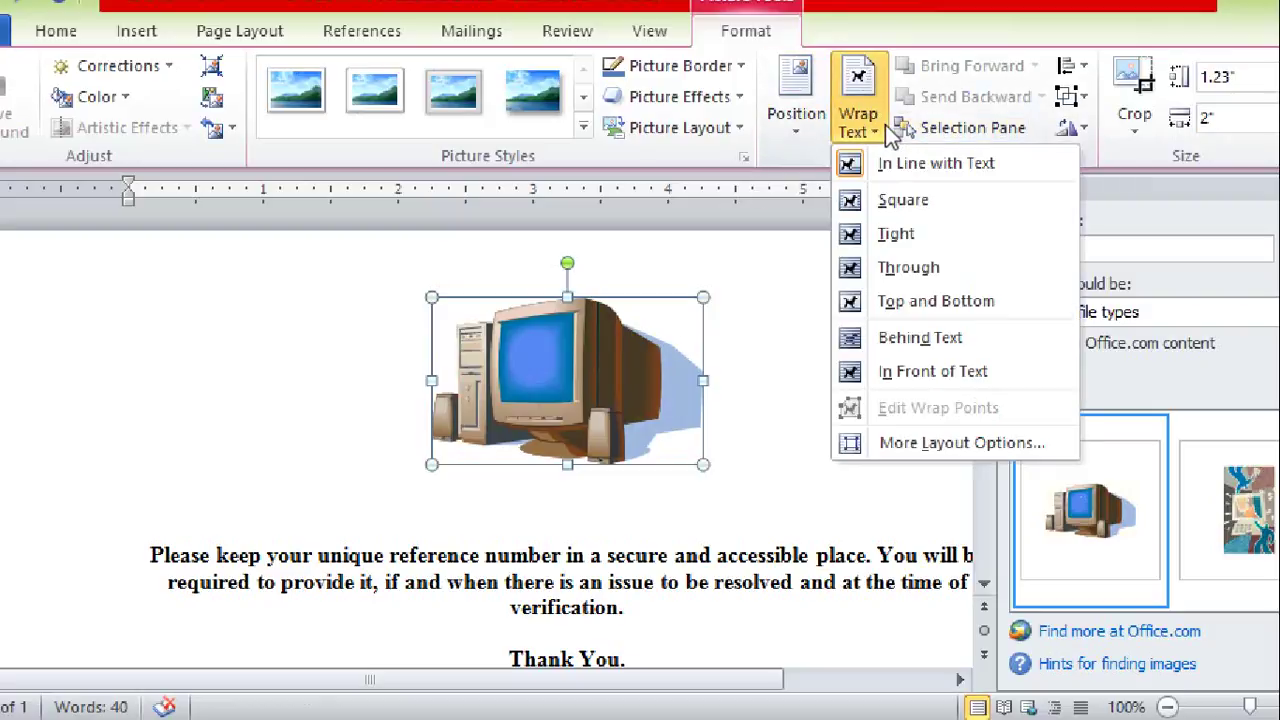
{"action": "left_click", "coordinate": [909, 268]}
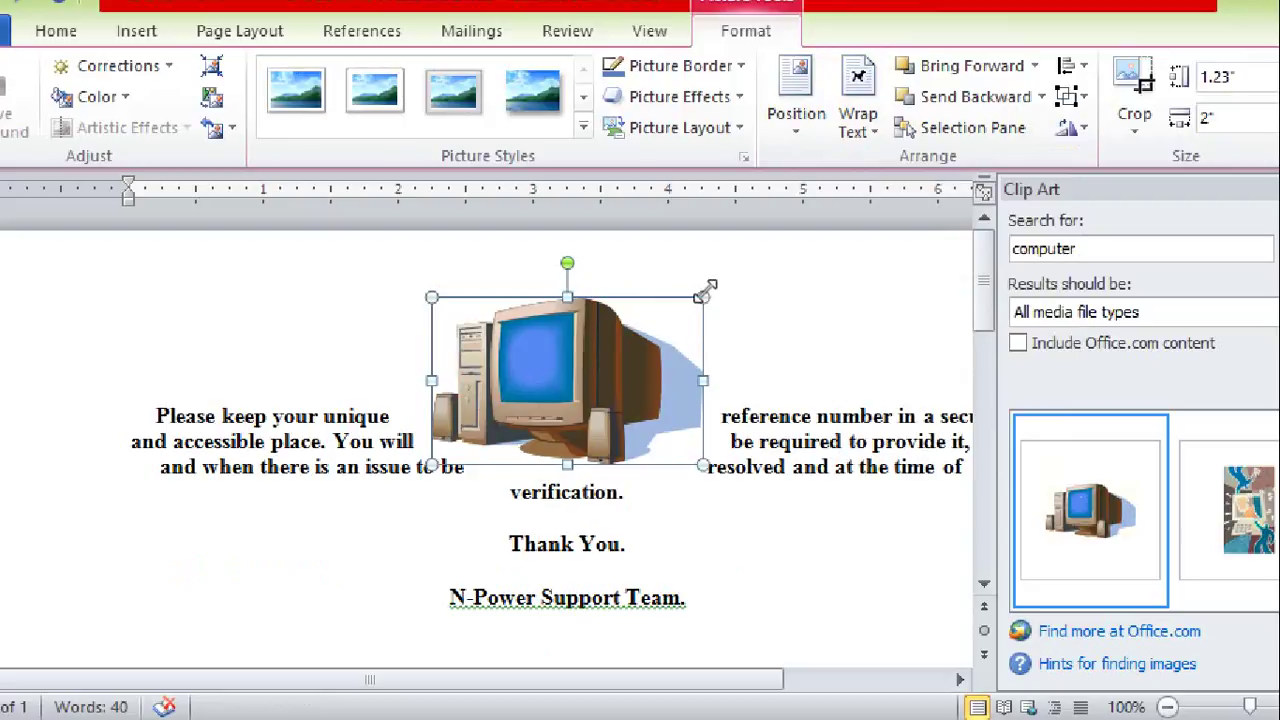
{"action": "left_click_drag", "start_coordinate": [703, 297], "coordinate": [609, 354]}
{"action": "mouse_move", "coordinate": [468, 370]}
{"action": "left_mouse_down"}
{"action": "mouse_move", "coordinate": [201, 284]}
{"action": "mouse_move", "coordinate": [622, 293]}
{"action": "mouse_move", "coordinate": [288, 293]}
{"action": "left_mouse_up"}
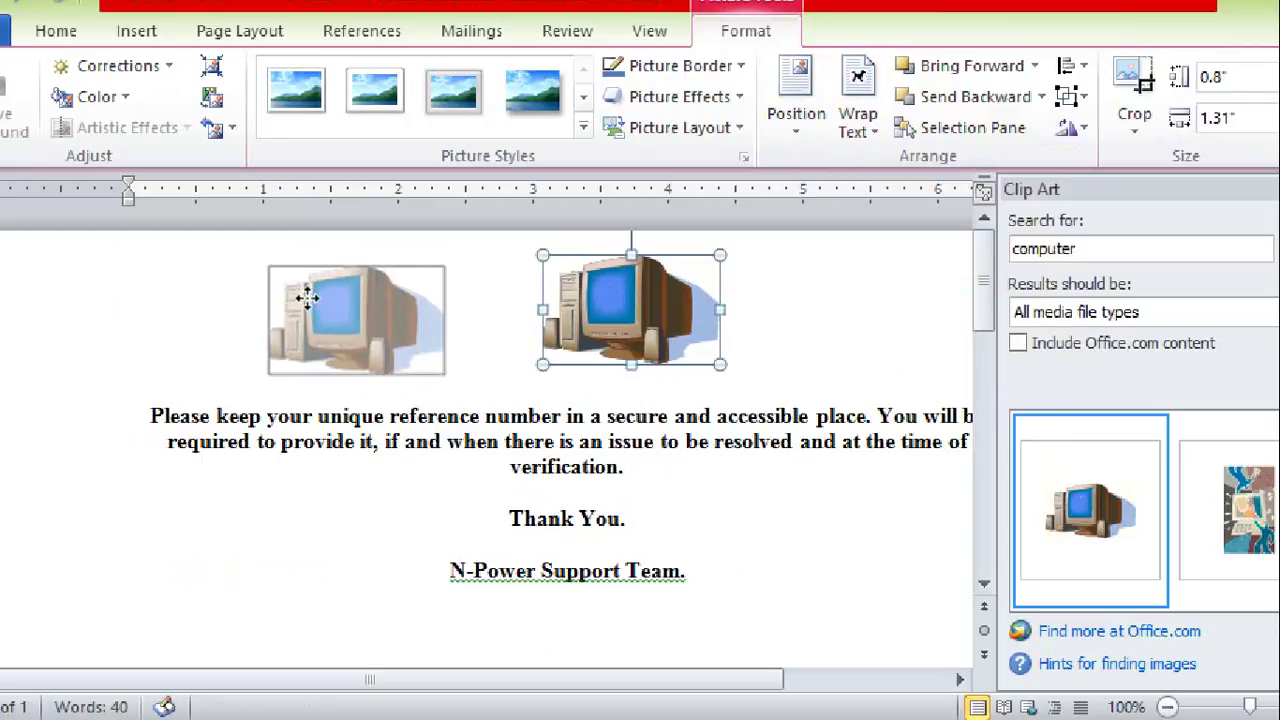
{"action": "left_click", "coordinate": [530, 281]}
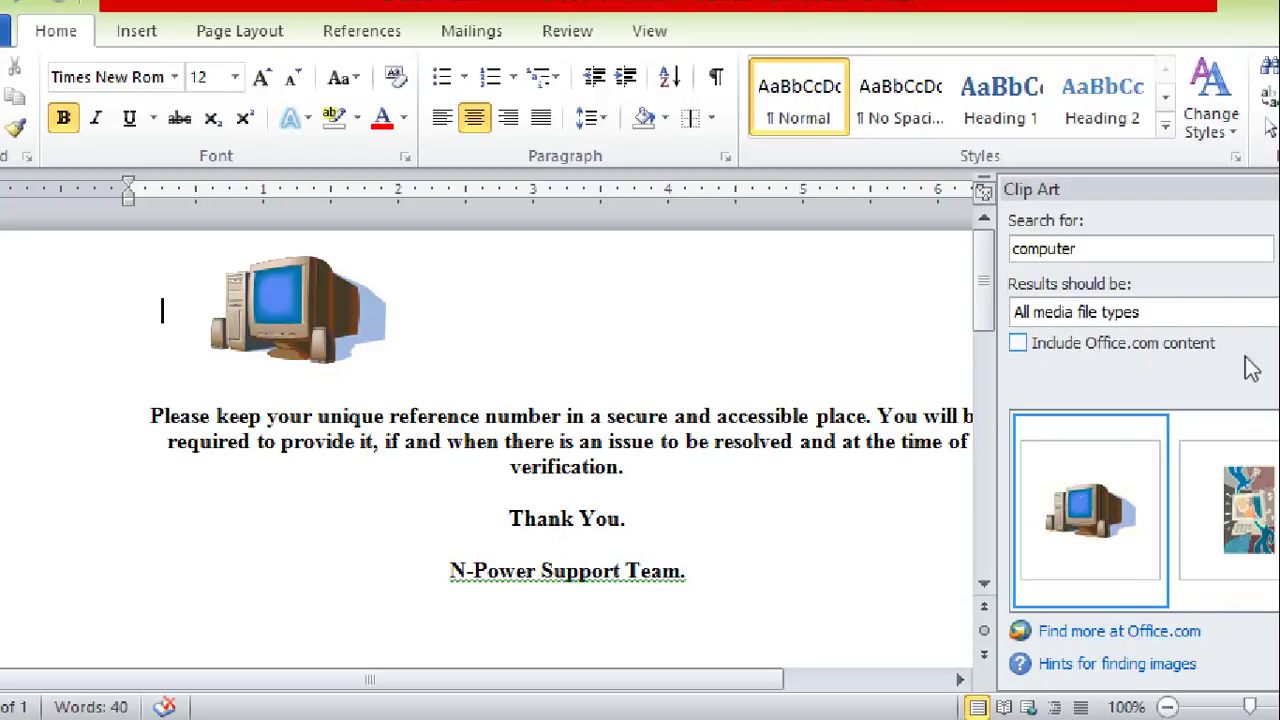
Recheck the clip art search's media types, then return to the Insert tab
{"action": "left_click", "coordinate": [1095, 243]}
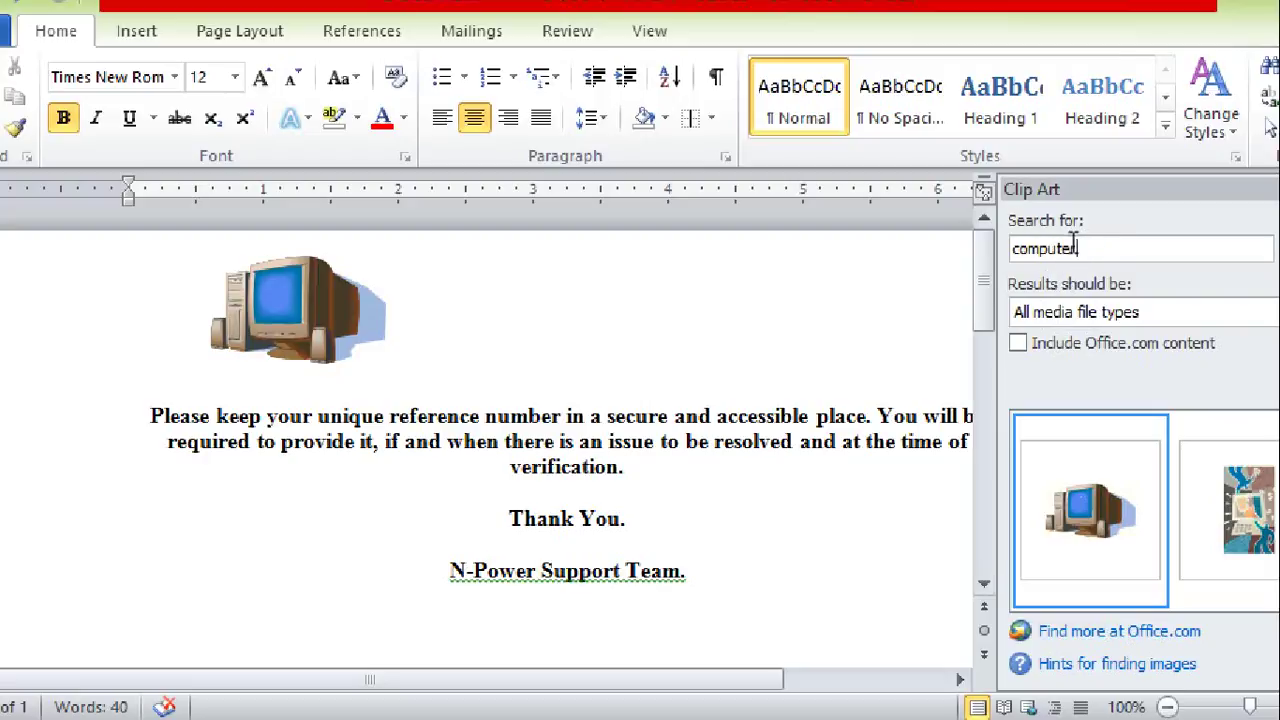
{"action": "left_click", "coordinate": [1130, 317]}
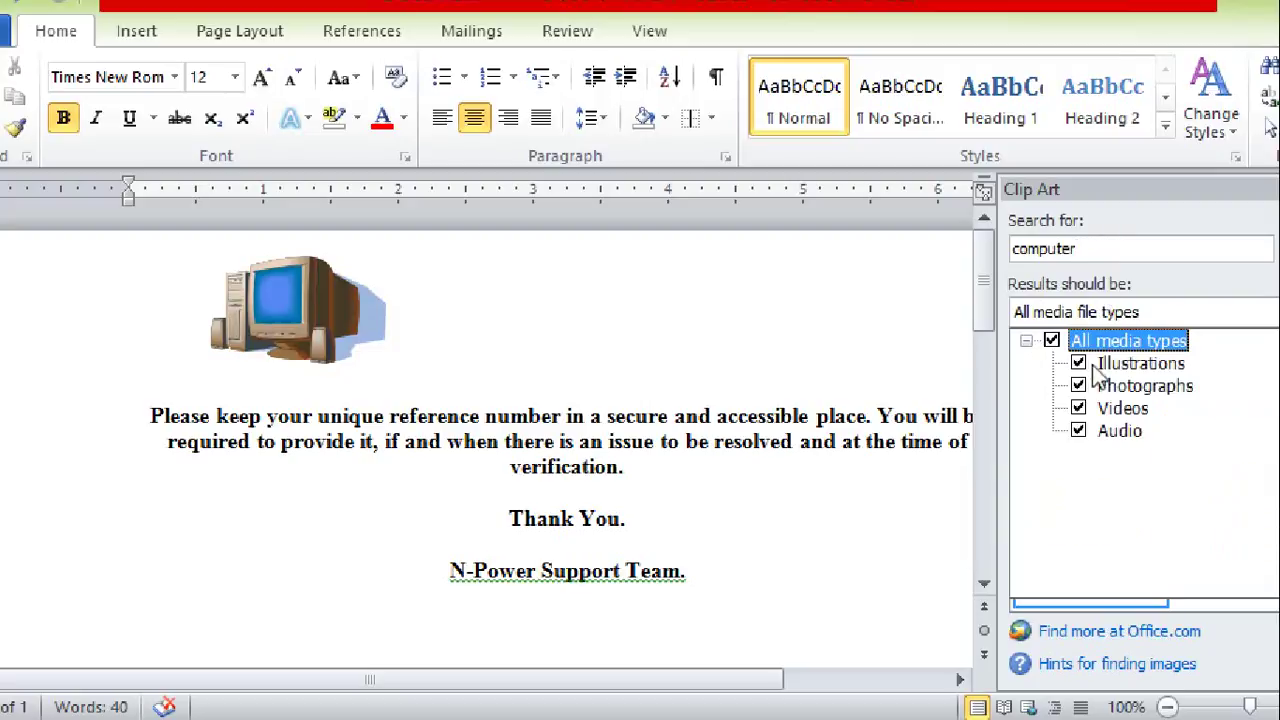
{"action": "left_click", "coordinate": [943, 323]}
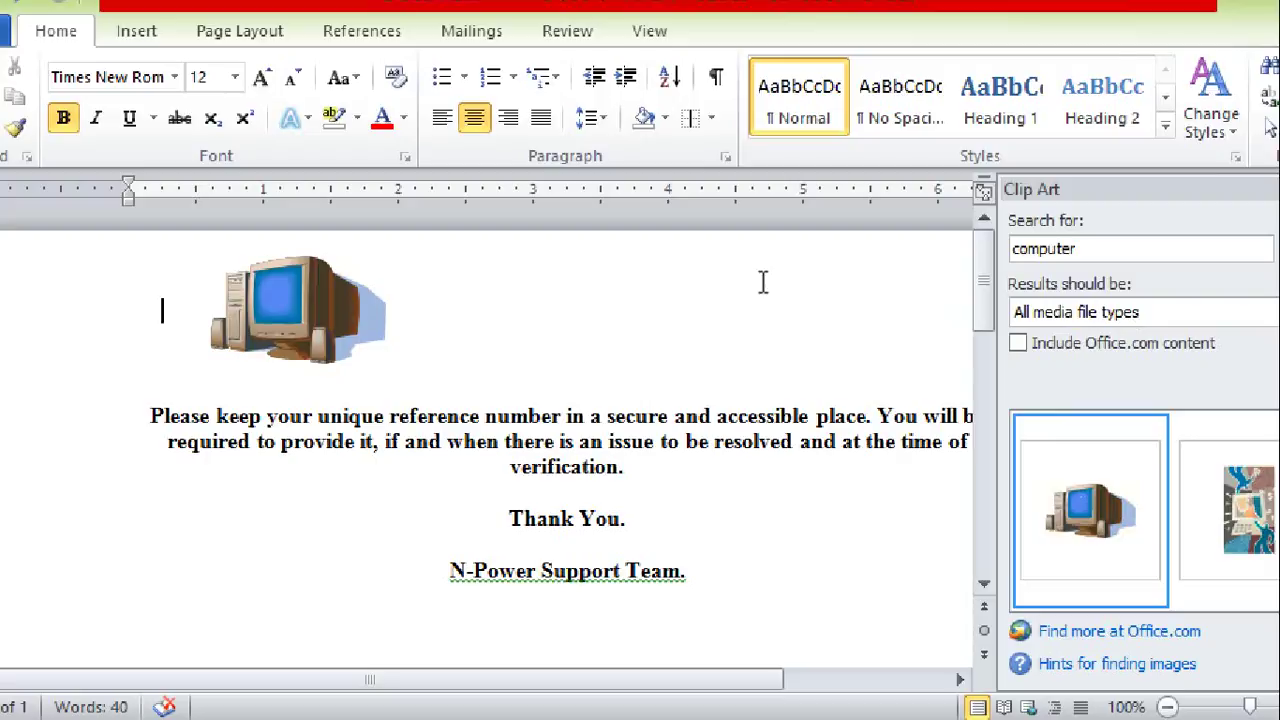
{"action": "left_click", "coordinate": [137, 30]}
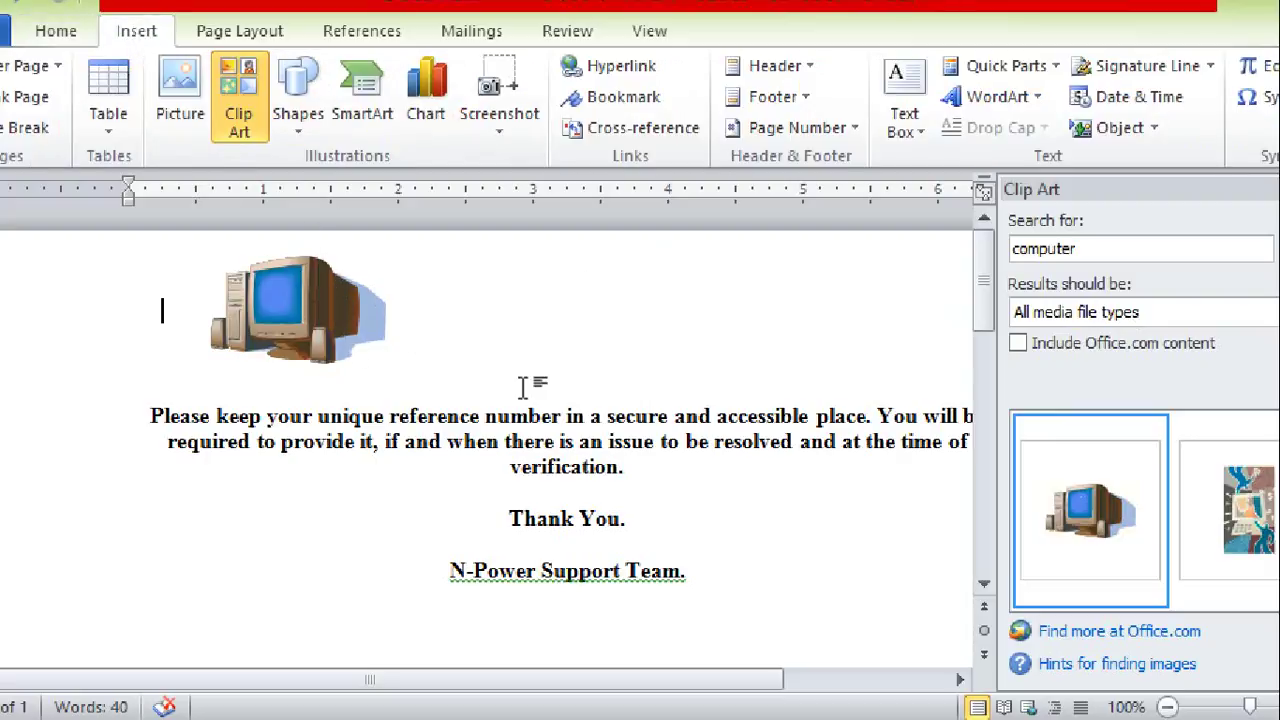